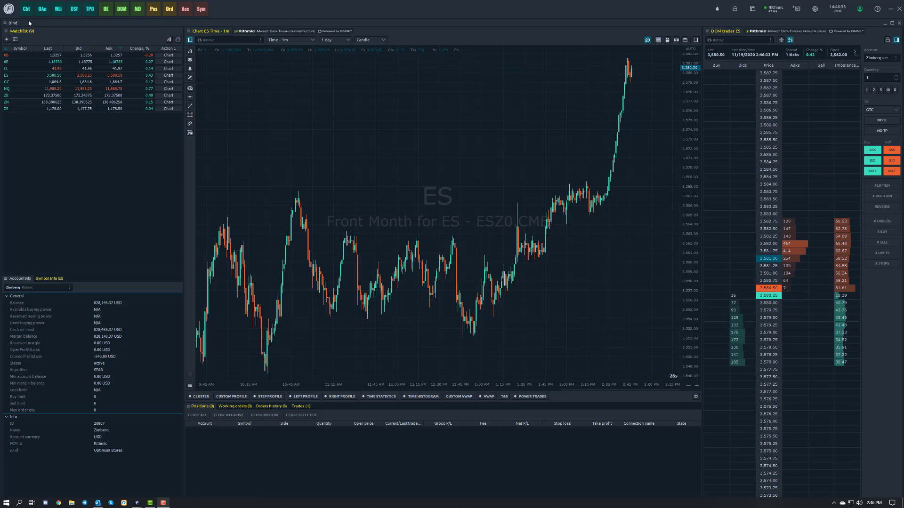
# Check the main menu, then show the order-entry side panel beside the ES chart.
pyautogui.click(12, 12)
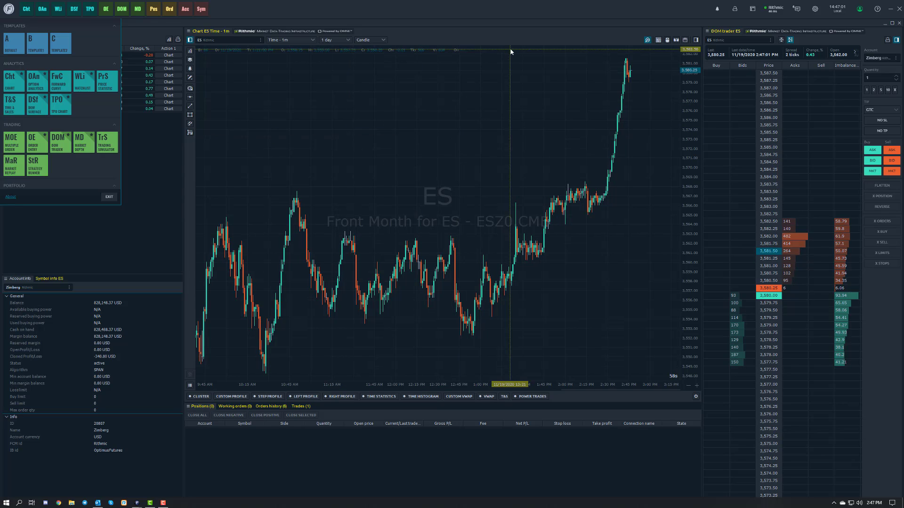
pyautogui.click(518, 37)
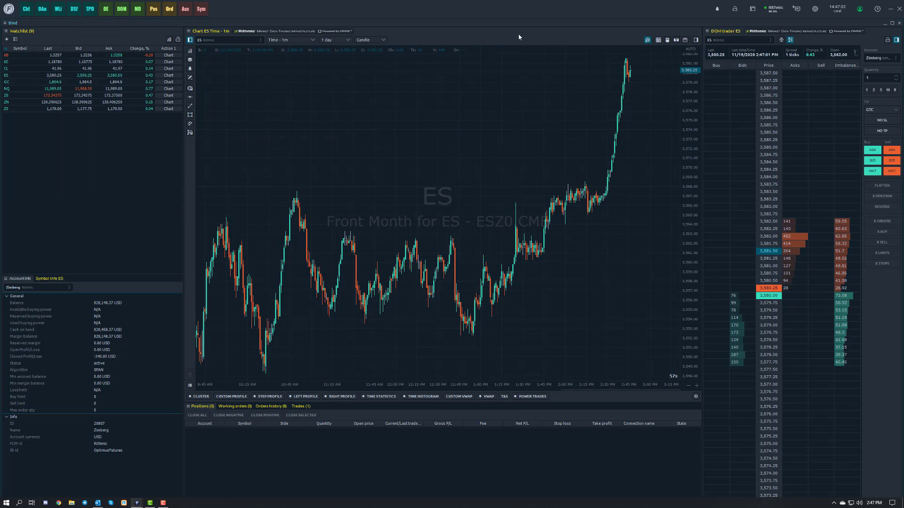
pyautogui.click(696, 41)
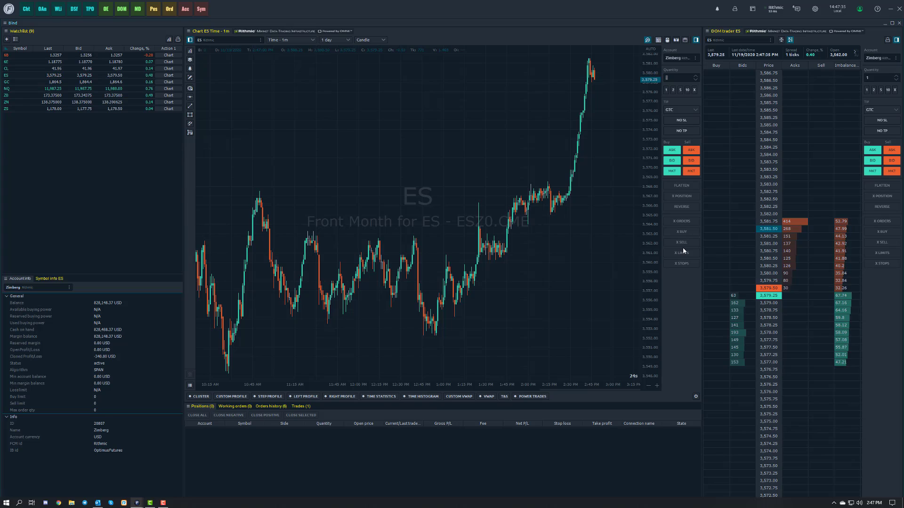
# Set the chart order quantity to 1 contract and keep GTC as the time in force.
pyautogui.click(672, 78)
pyautogui.write('1')
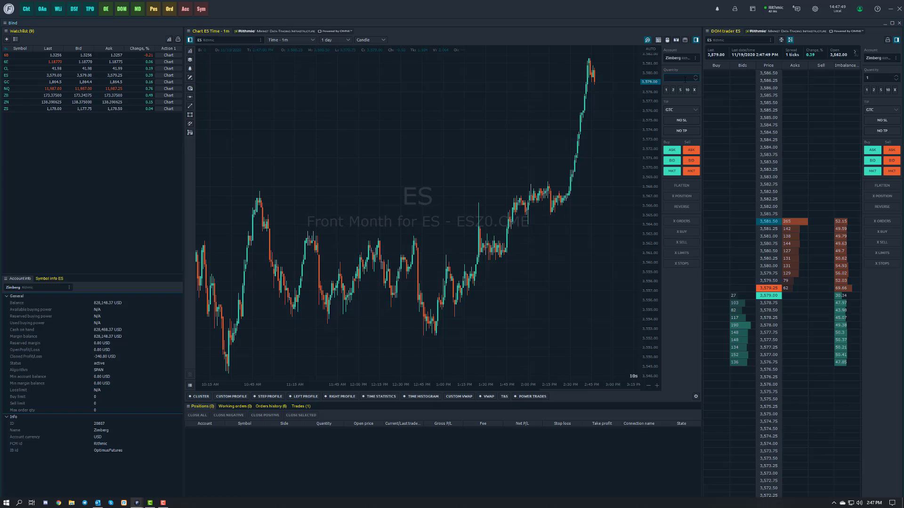
pyautogui.click(685, 79)
pyautogui.press('BackSpace')
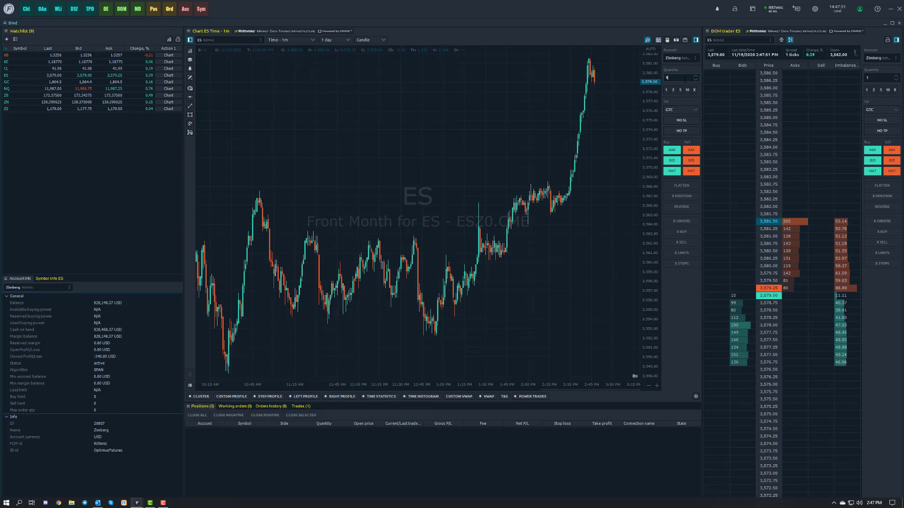
pyautogui.click(683, 111)
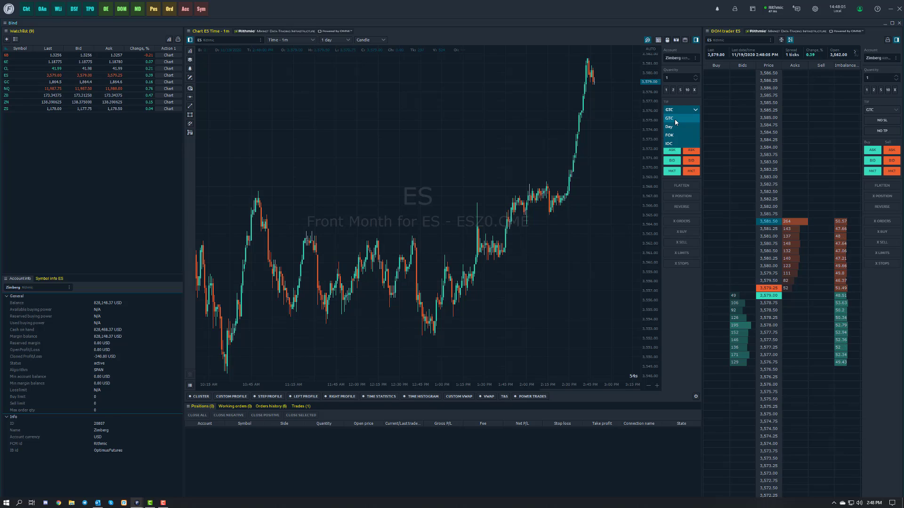
pyautogui.click(675, 121)
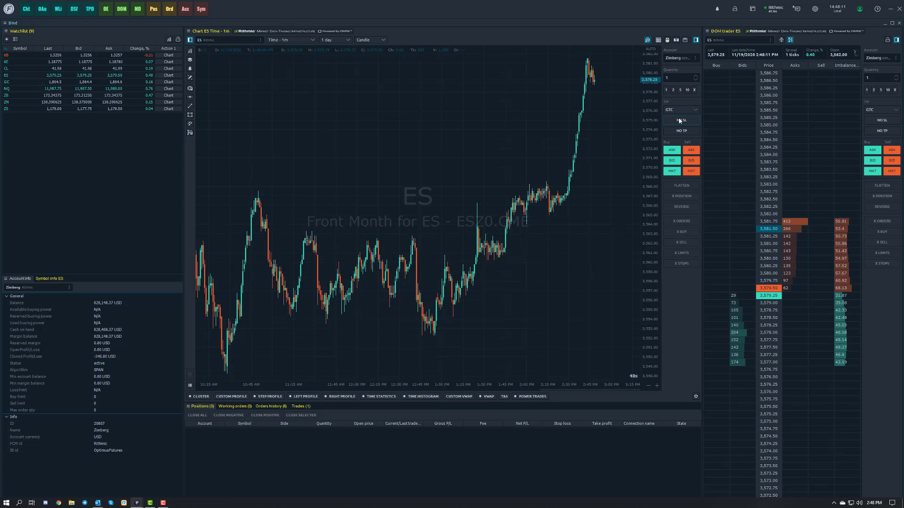
# Enable a stop loss on chart orders with a 16-tick distance.
pyautogui.click(679, 120)
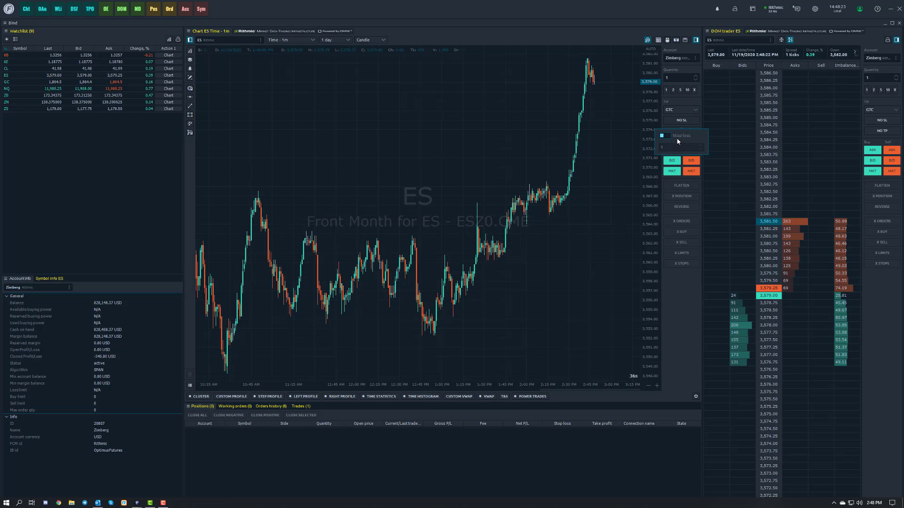
pyautogui.click(668, 138)
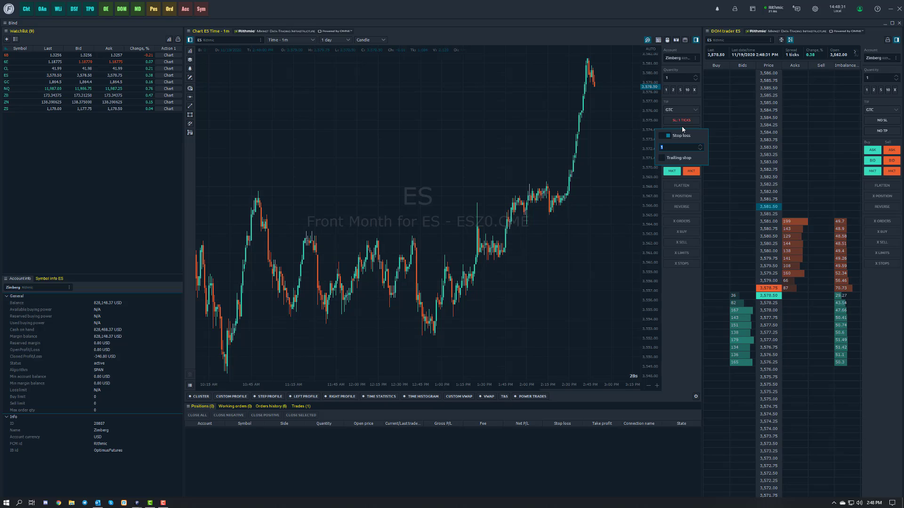
pyautogui.click(674, 146)
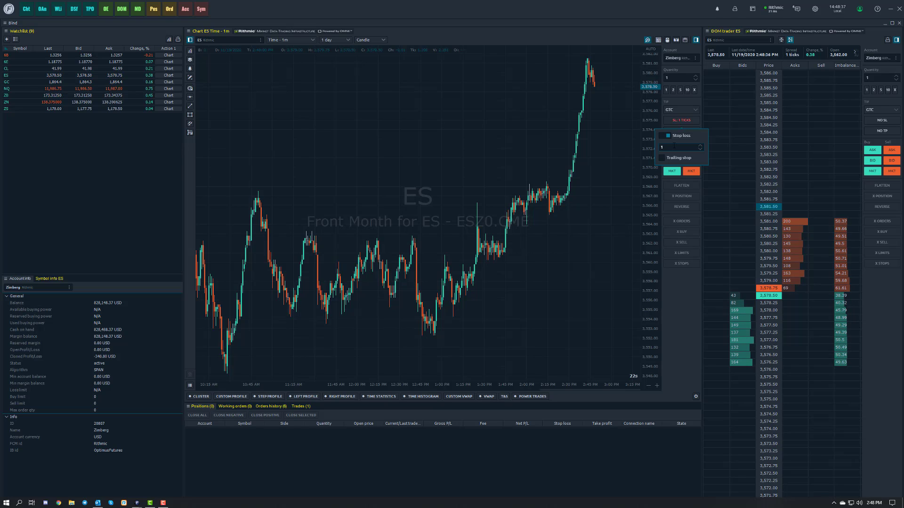
pyautogui.press('BackSpace')
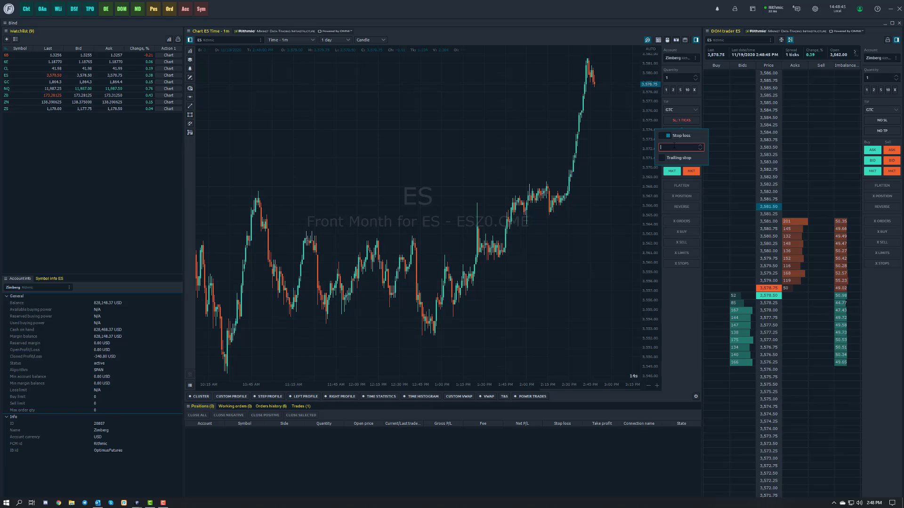
pyautogui.write('6')
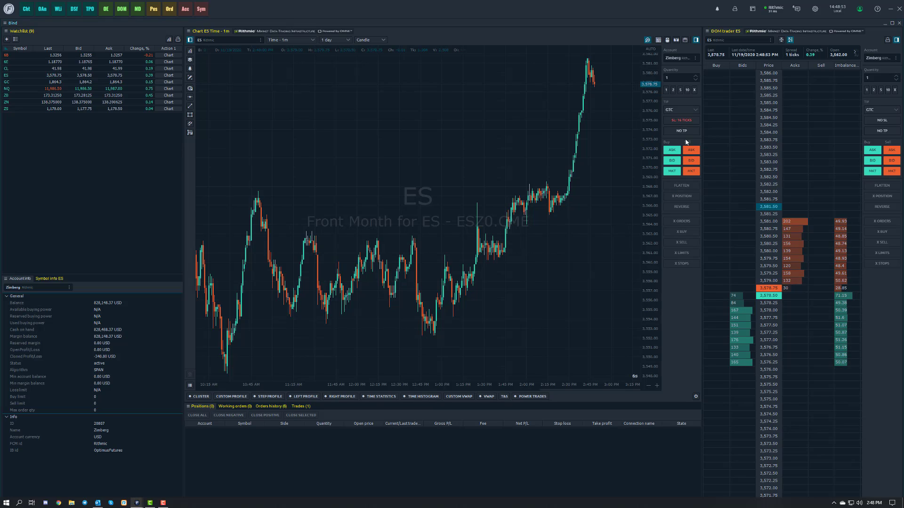
# Enable a 20-tick take profit on chart orders.
pyautogui.moveTo(687, 131)
pyautogui.click(662, 148)
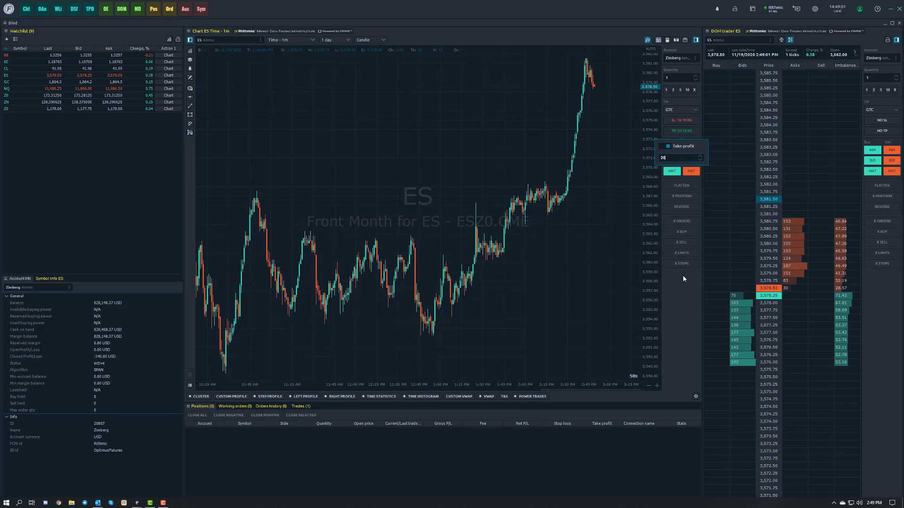
pyautogui.click(618, 149)
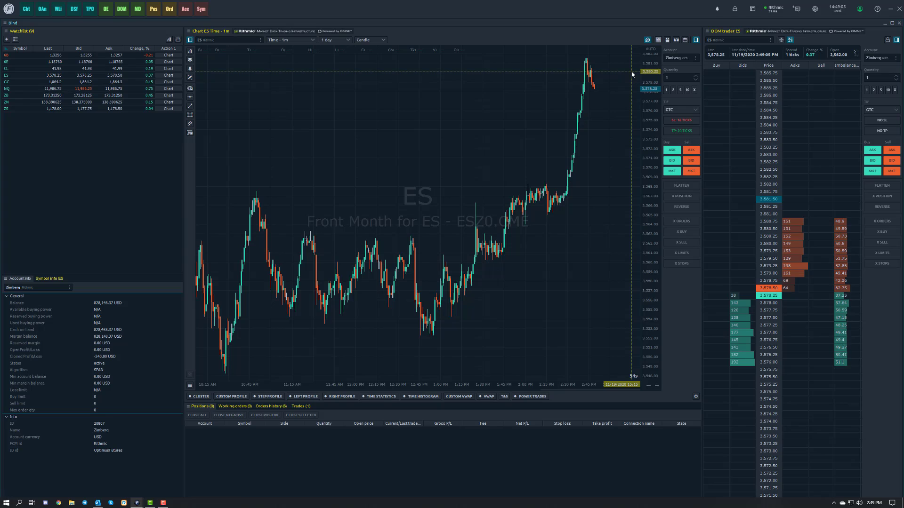
# Toggle keyboard trading on and off, then enable mouse trading on the chart.
pyautogui.click(658, 40)
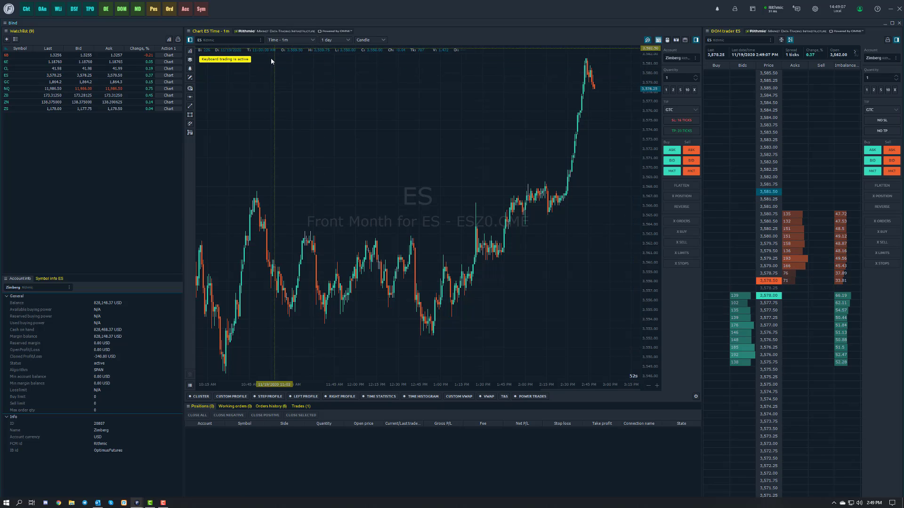
pyautogui.click(658, 40)
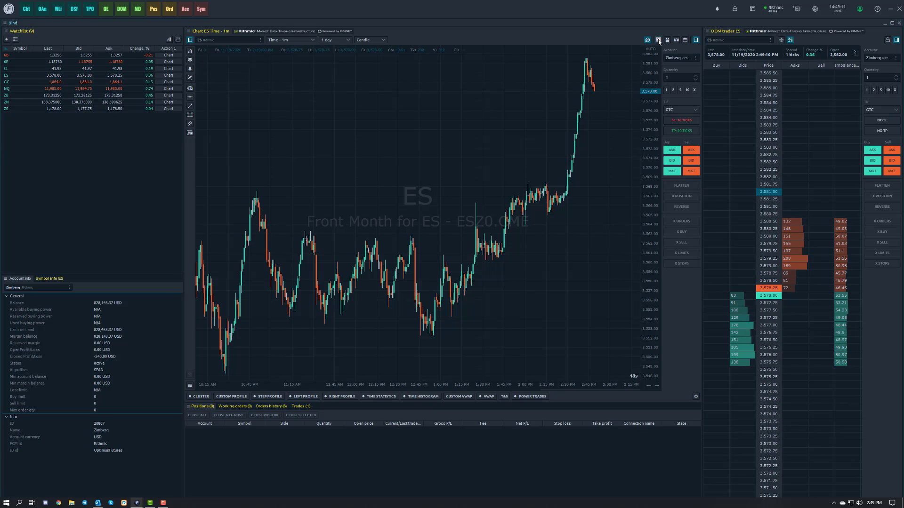
pyautogui.click(670, 41)
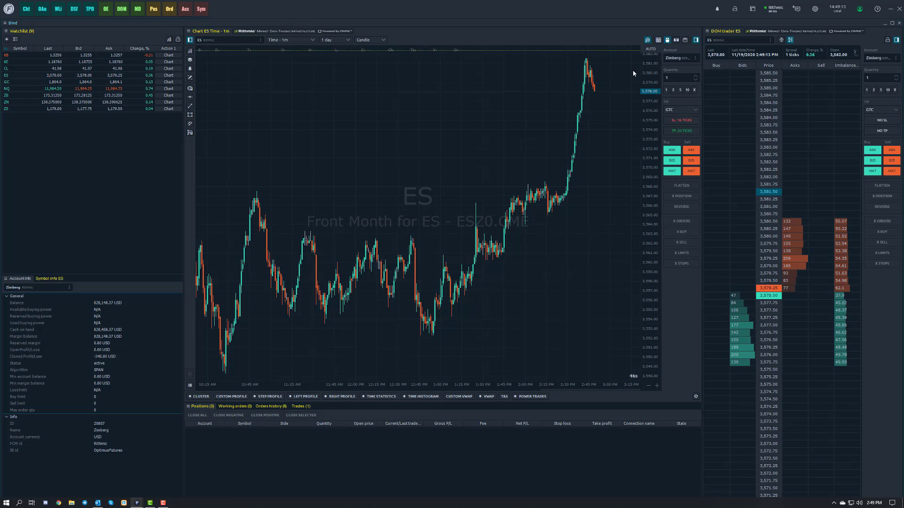
# Place a 1-lot ES buy stop at 3,579.75 with its bracket, then cancel it.
pyautogui.click(610, 78)
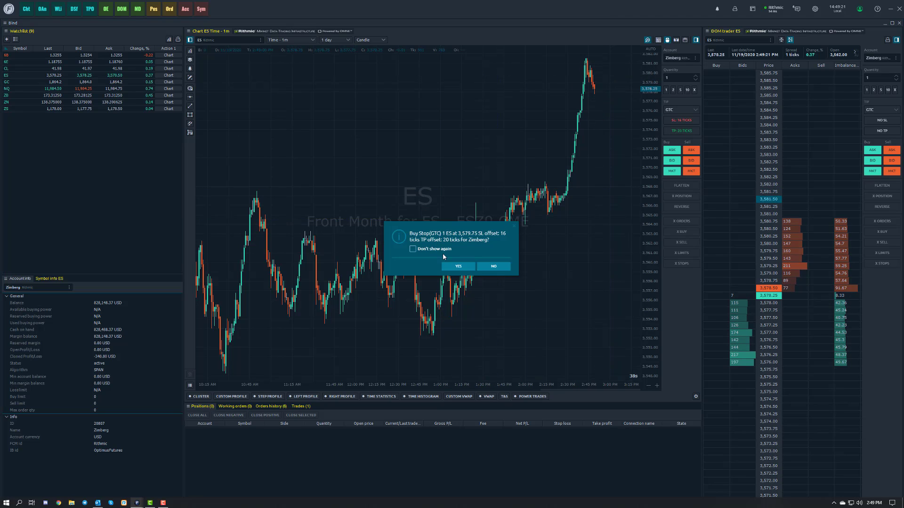
pyautogui.click(458, 266)
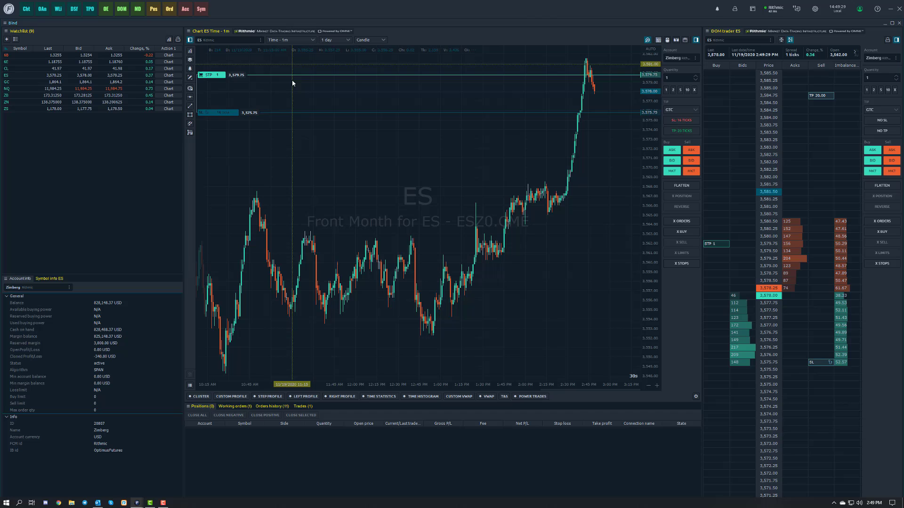
pyautogui.scroll(-5, 633, 91)
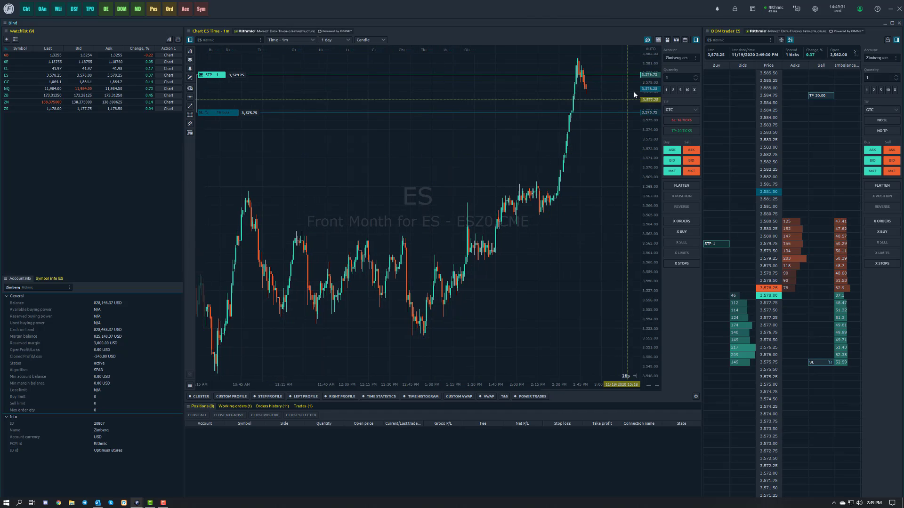
pyautogui.moveTo(642, 63); pyautogui.dragTo(643, 89)
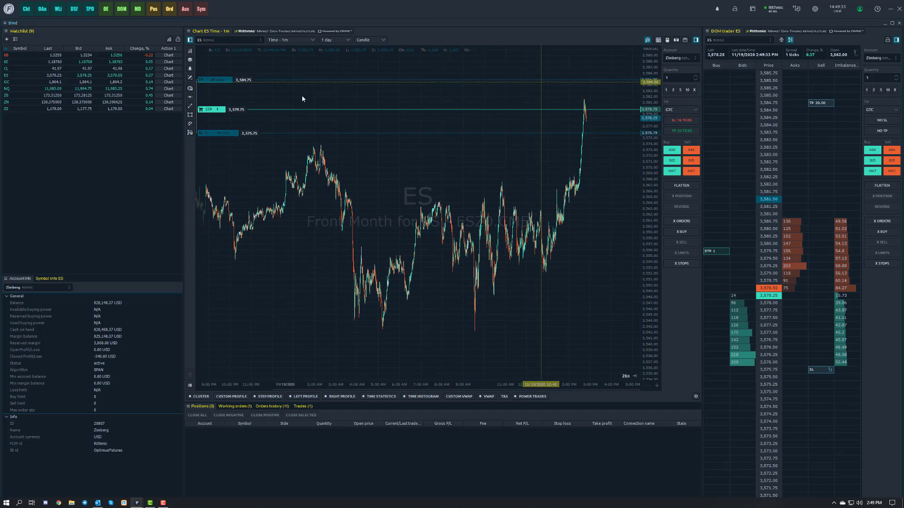
pyautogui.click(222, 109)
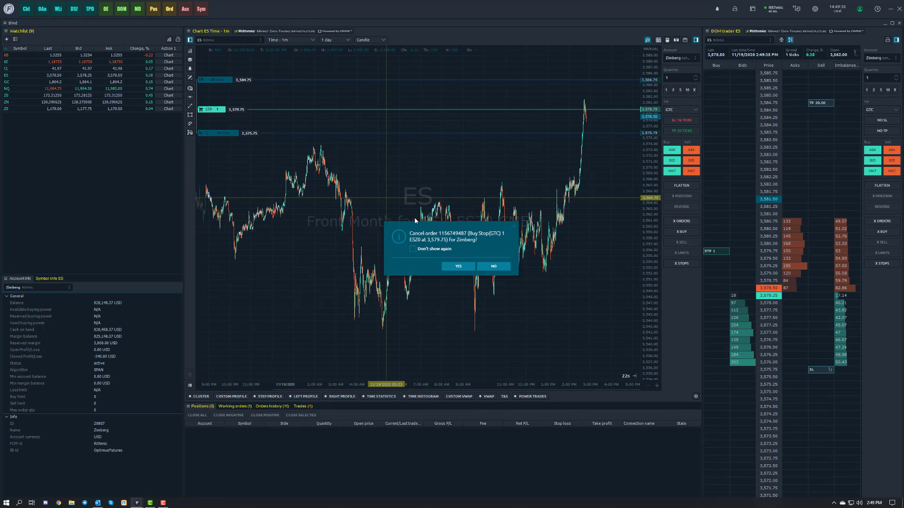
pyautogui.click(458, 267)
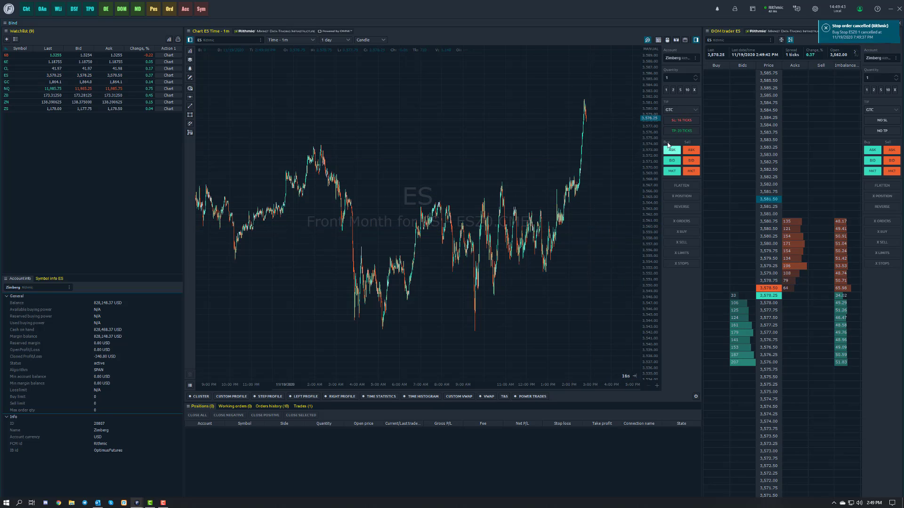
# Buy 1 ES at market with its OCO bracket and select the Stop (OCO) working order.
pyautogui.click(677, 174)
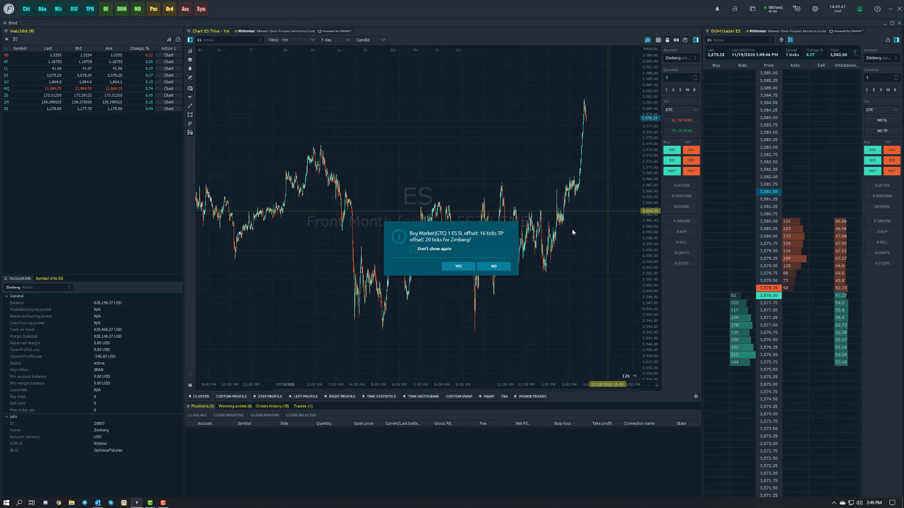
pyautogui.click(459, 266)
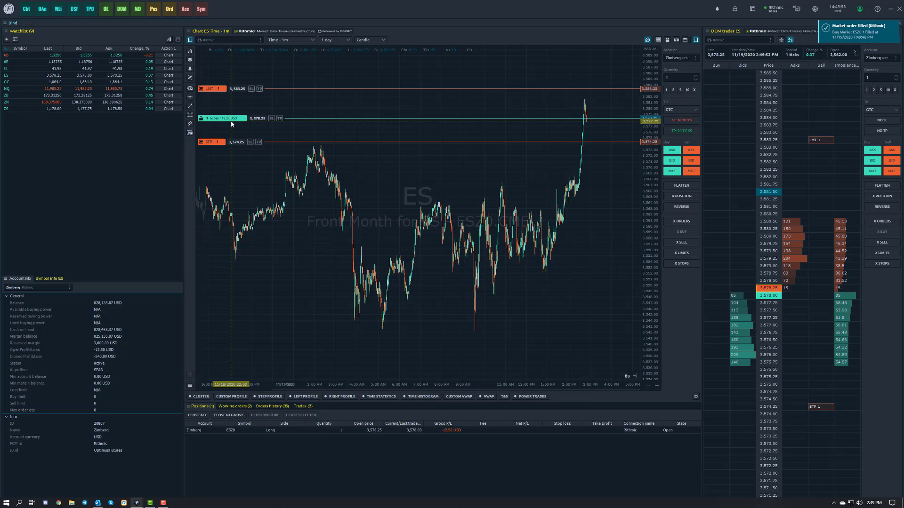
pyautogui.click(233, 406)
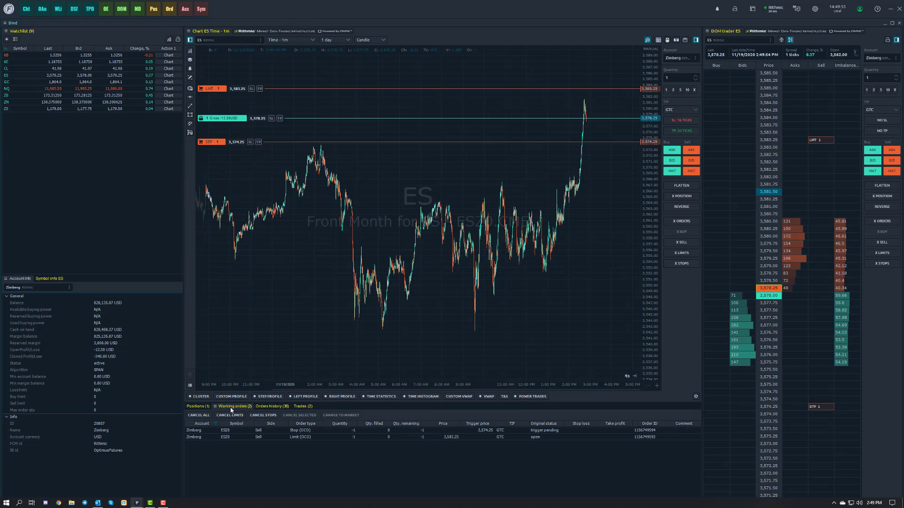
pyautogui.click(259, 431)
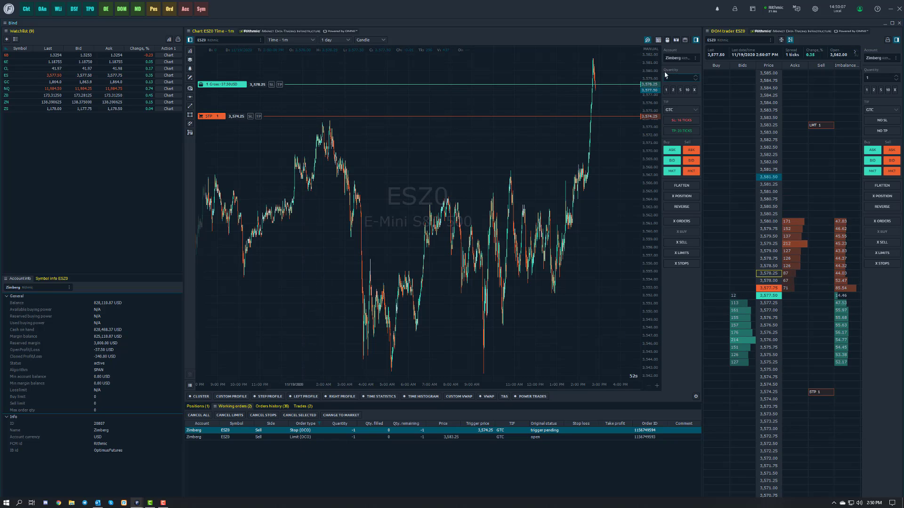
# Rescale prices to show the limit line, then flatten the ES long and its bracket.
pyautogui.moveTo(656, 68); pyautogui.dragTo(655, 92)
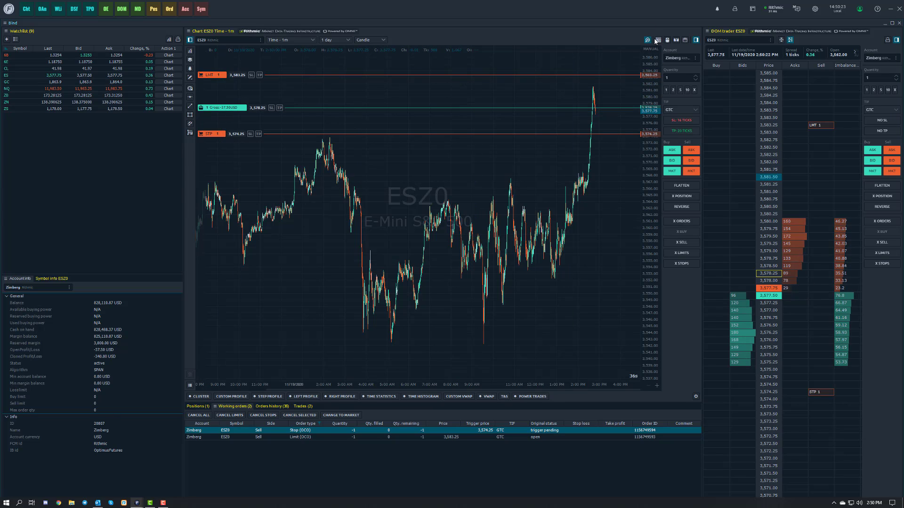
pyautogui.click(690, 185)
pyautogui.click(458, 267)
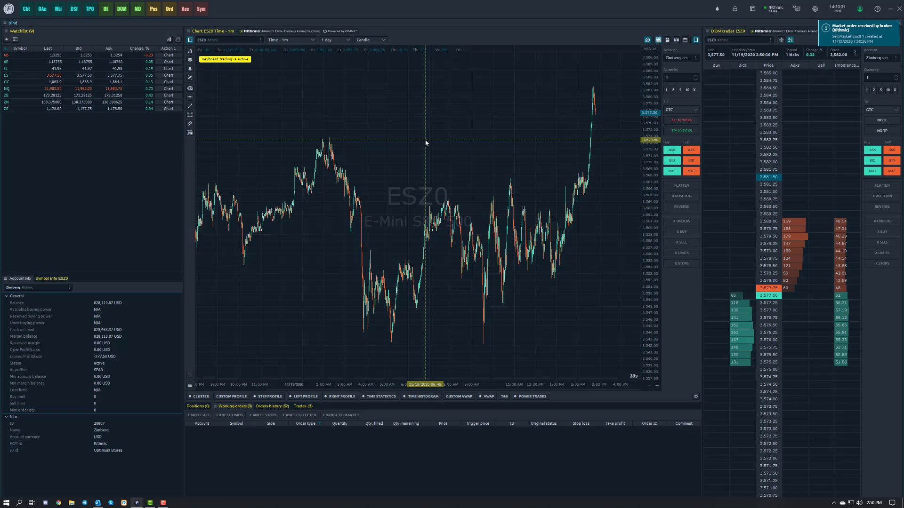
# Buy 1 ESZ0 at market with the B hotkey, then discard a take-profit drag on the stop.
pyautogui.press('b')
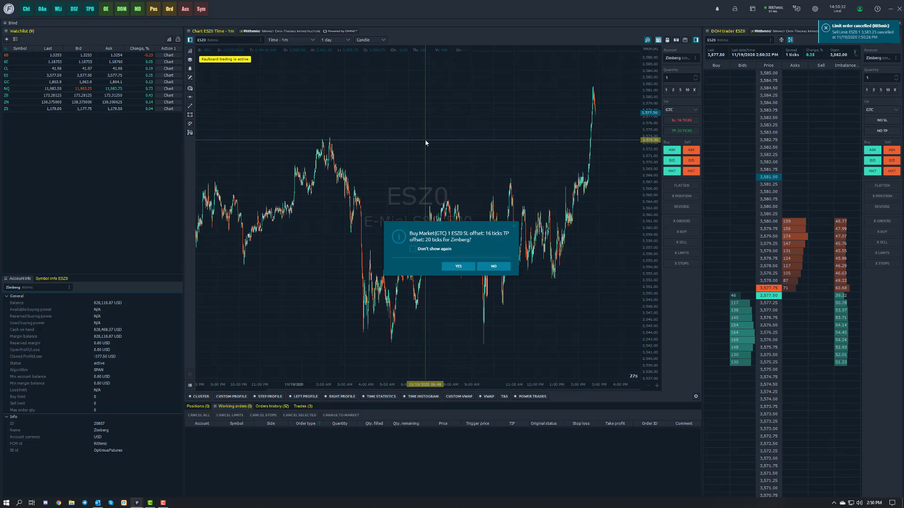
pyautogui.click(470, 266)
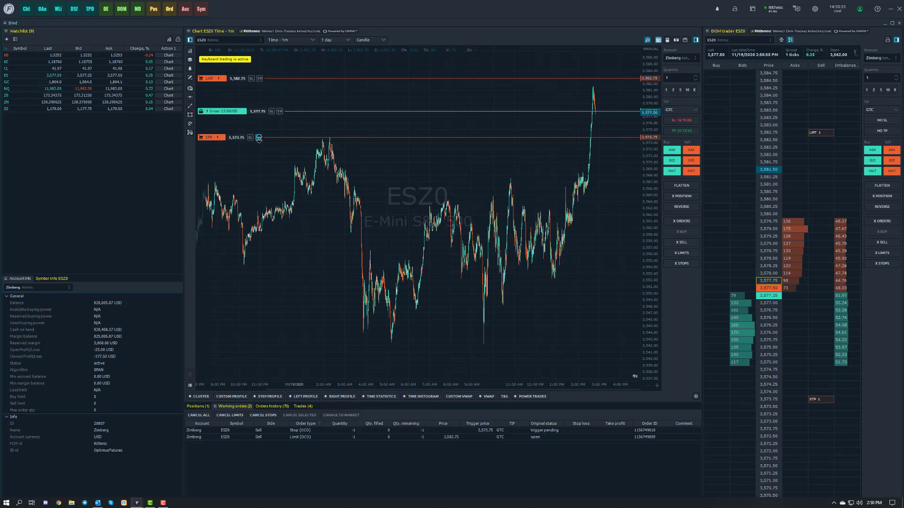
pyautogui.moveTo(258, 137); pyautogui.dragTo(260, 171)
pyautogui.click(514, 227)
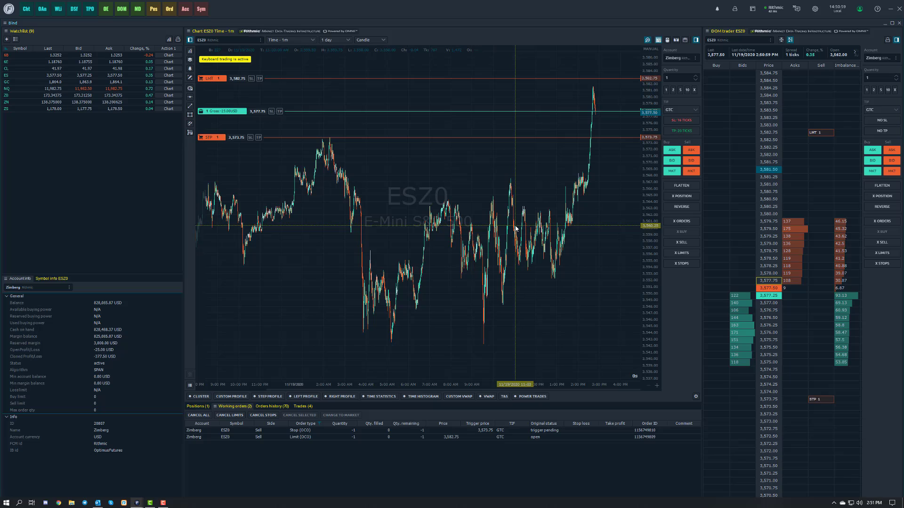